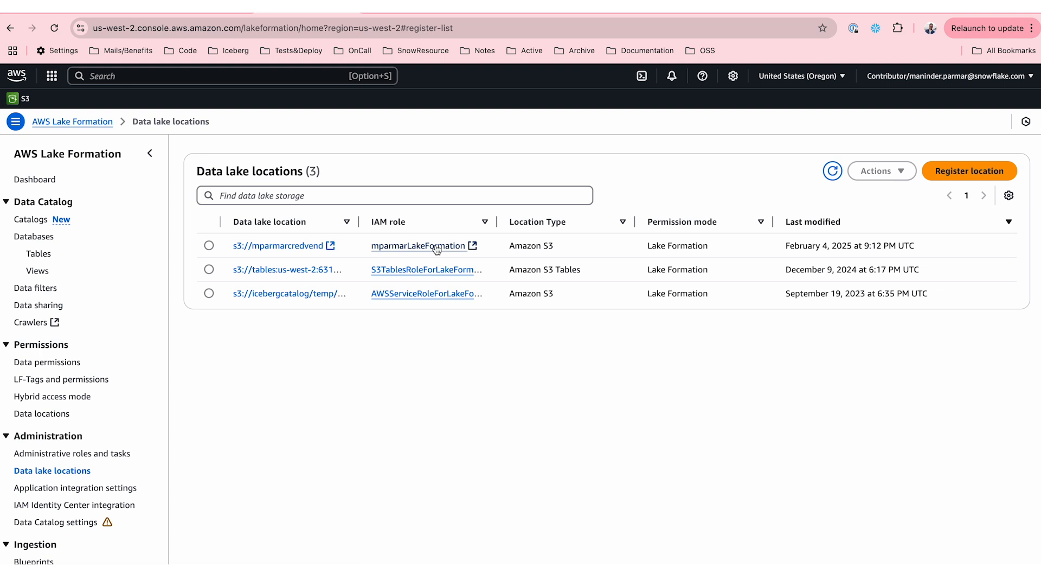
- Switch to the terminal and export temporary AWS credentials by assuming spark_role_credvend with the session name rest_catalog
left_click(507, 11)
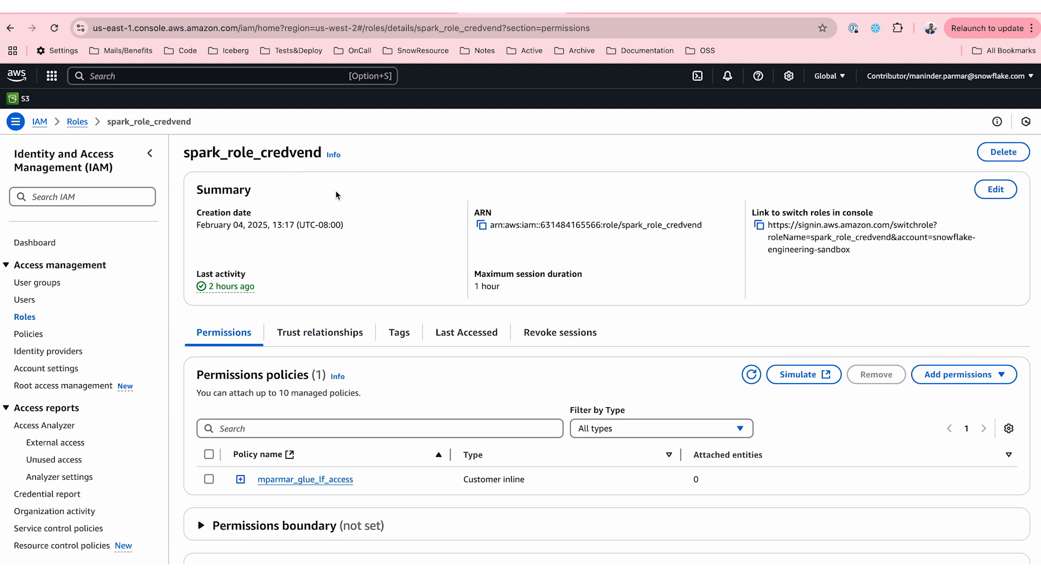
key("super+Tab")
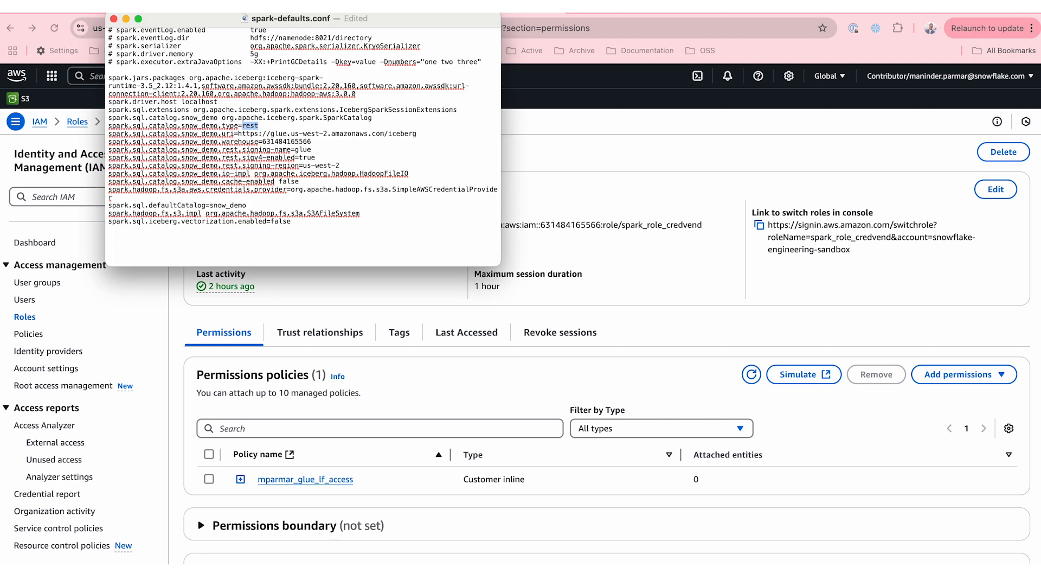
key("super+Tab")
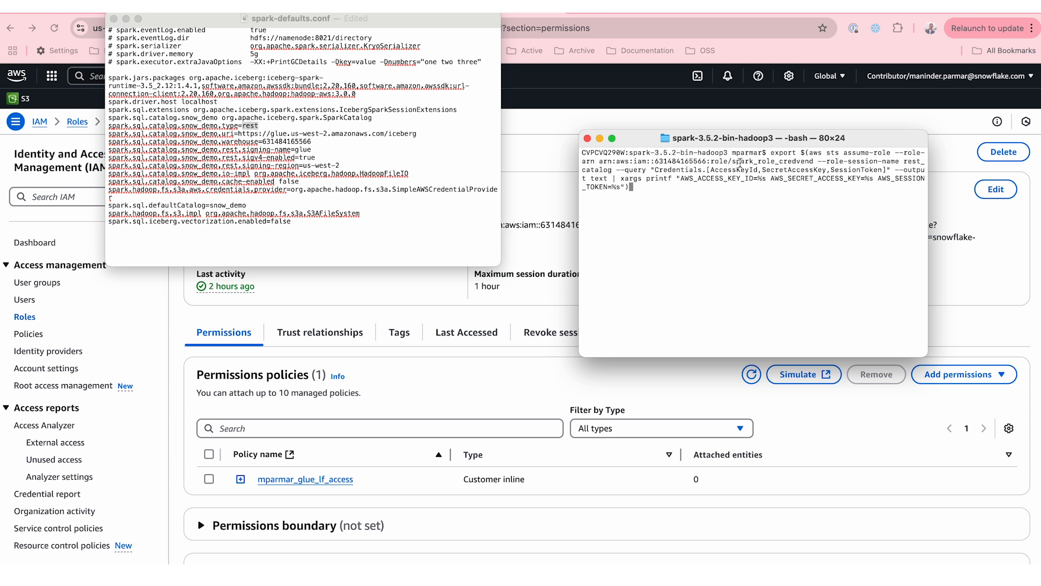
left_click_drag(736, 161, 814, 161)
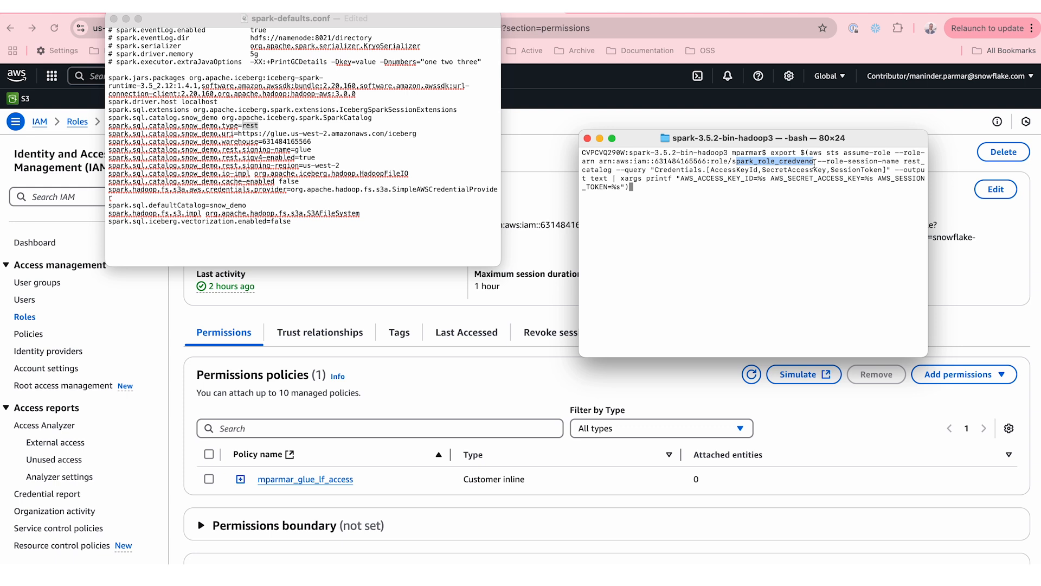
key("Return")
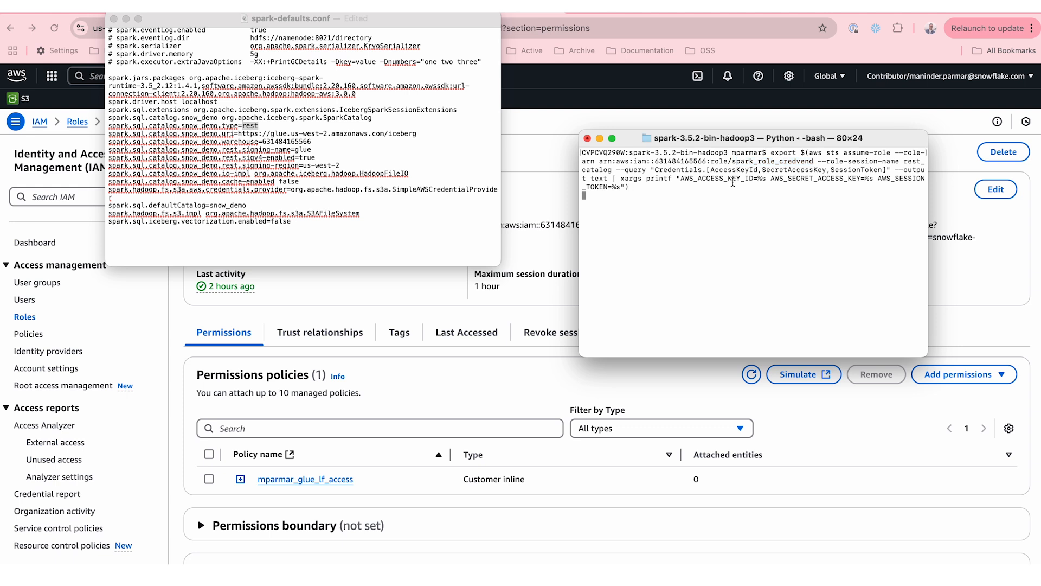
- Launch ./bin/spark-sql from the Spark folder and create the database glue_credvend_demo_db
key("Up")
key("Up")
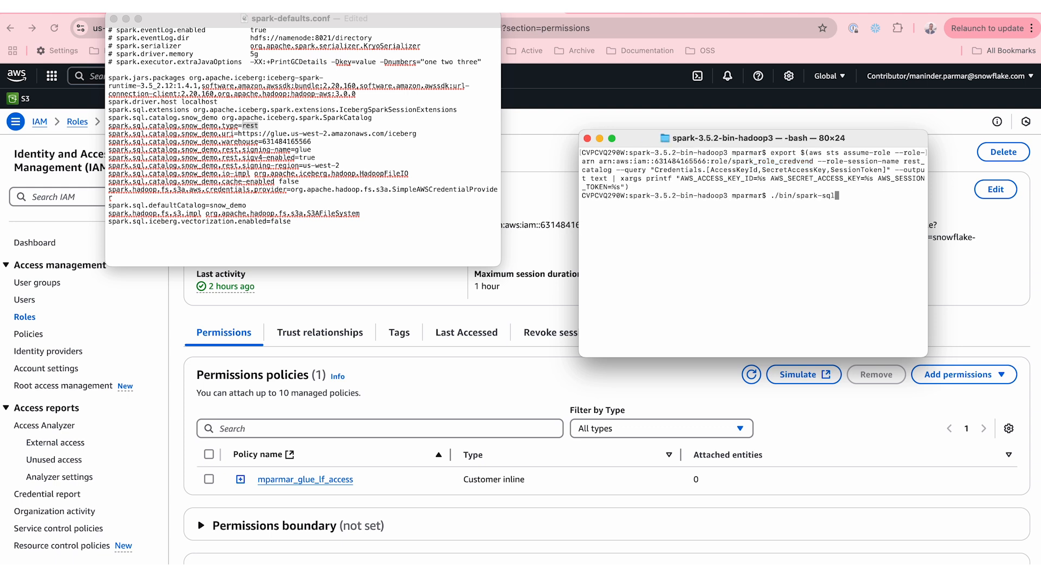
key("Return")
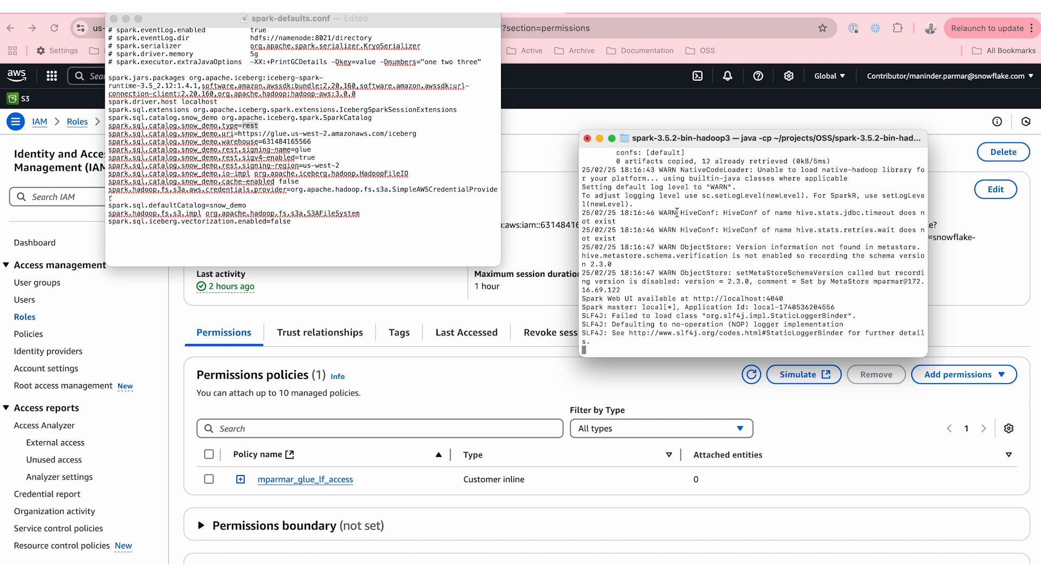
type("create database glue_credvend_demo_db;")
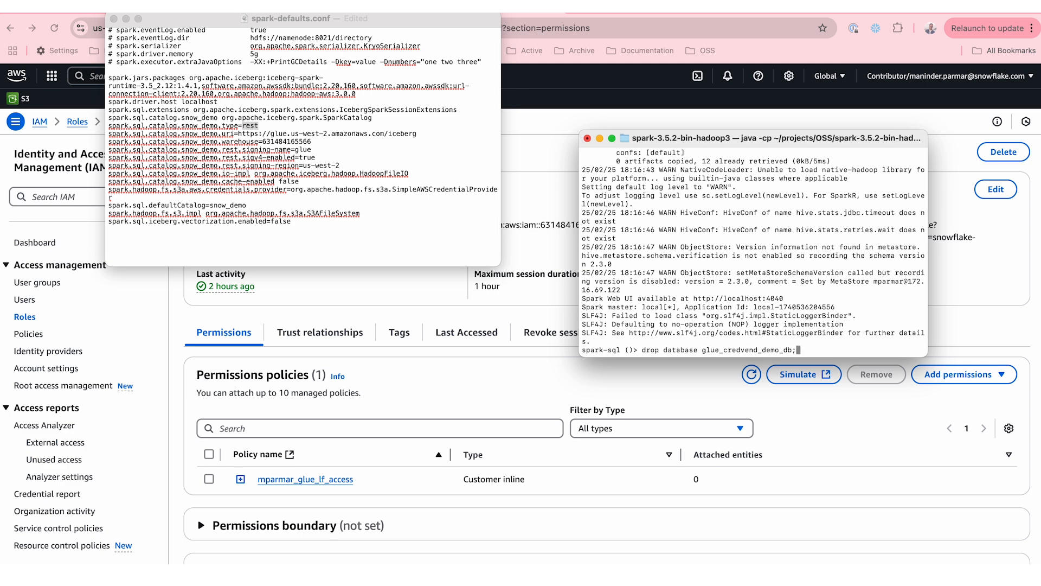
key("Return")
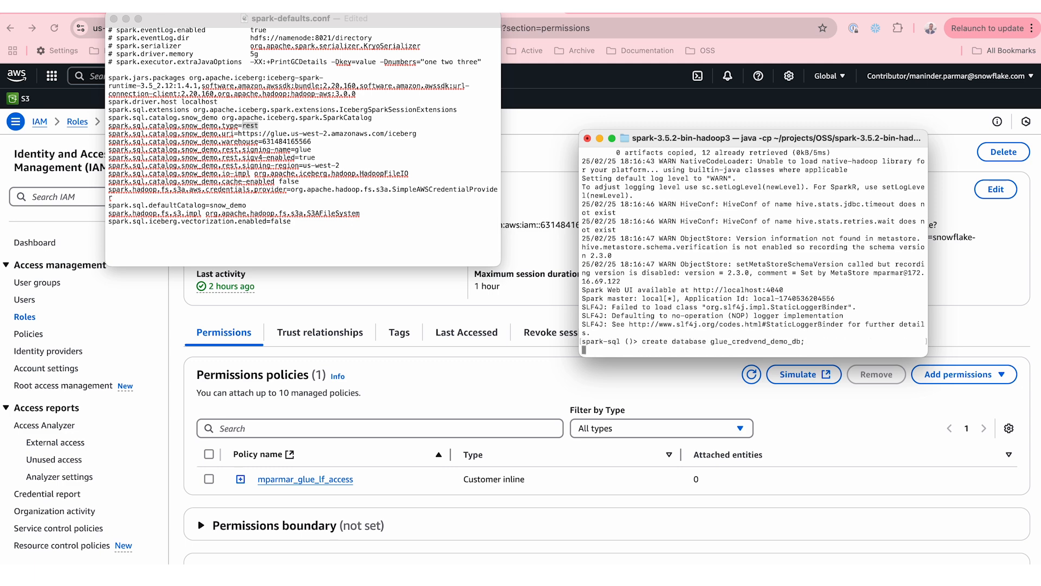
- Create the Iceberg table credvend_demo_table (id int, name string) in glue_credvend_demo_db, located in the S3 bucket's credvend_demo folder
key("Up")
key("Up")
key("Up")
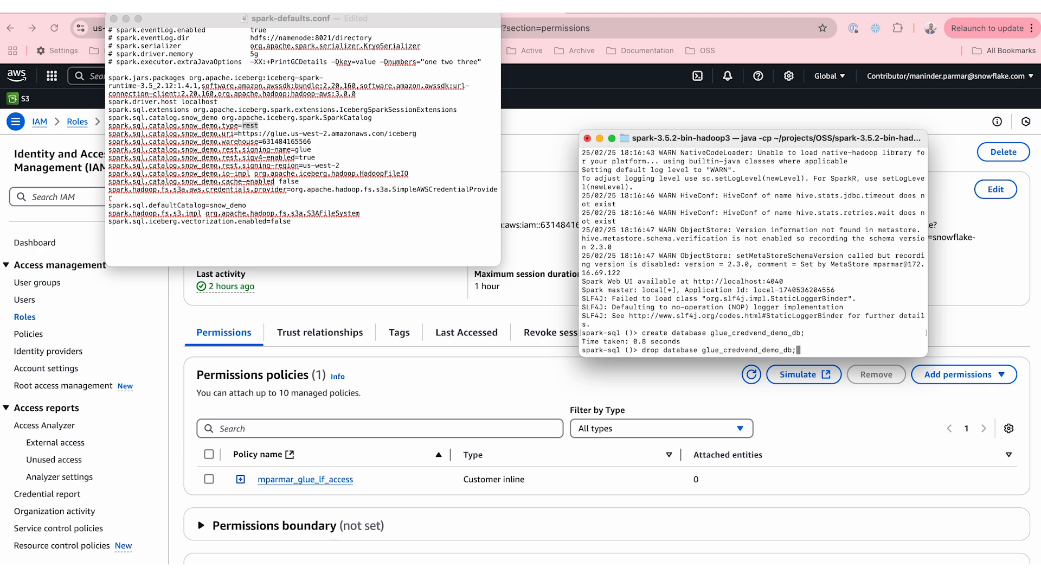
key("Up")
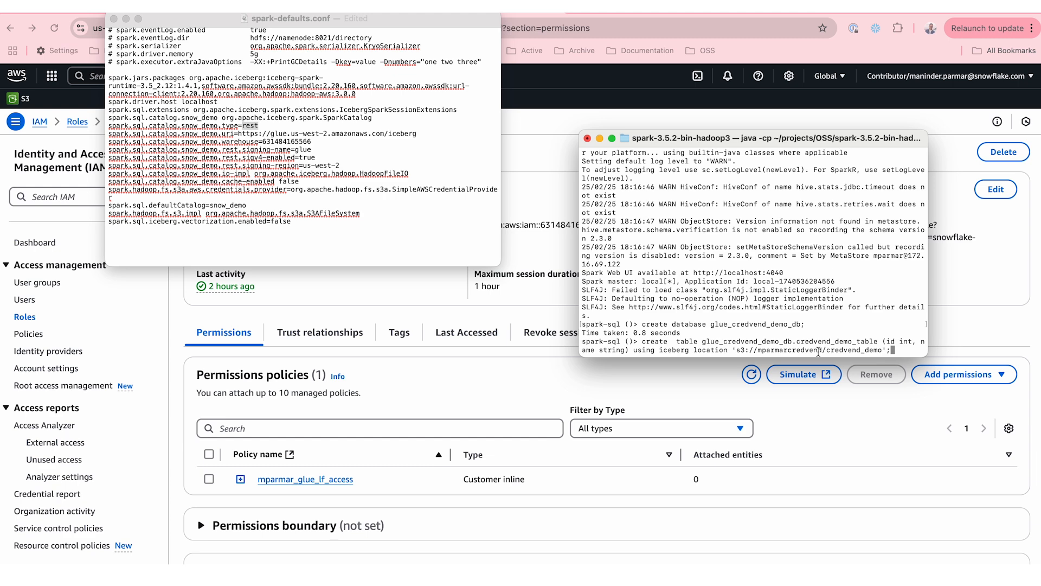
key("Return")
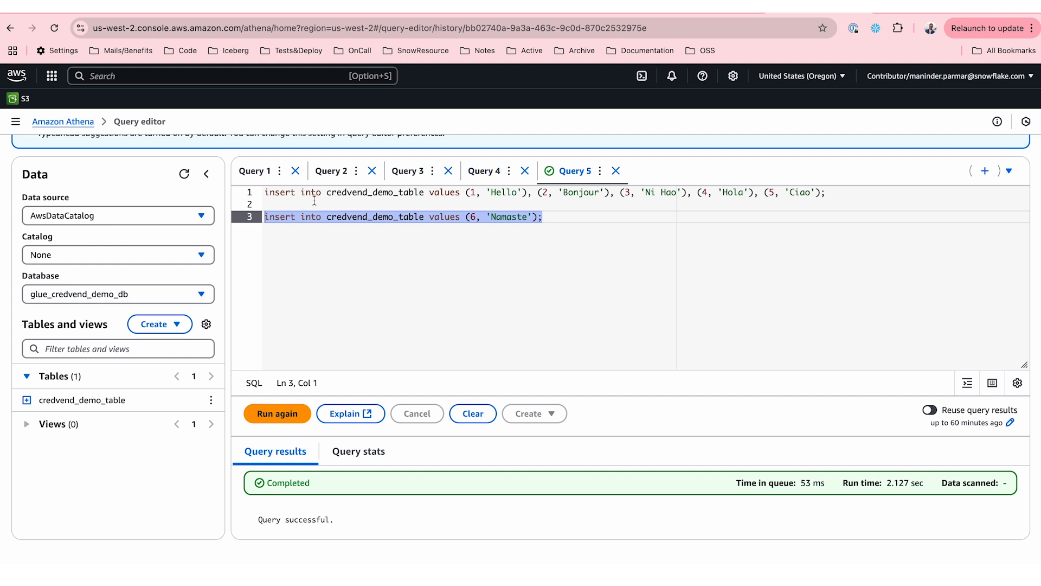
- In the Athena query editor, run only the insert of rows 1 to 5, Hello, Bonjour, Ni Hao, Hola and Ciao, into credvend_demo_table
left_click(309, 200)
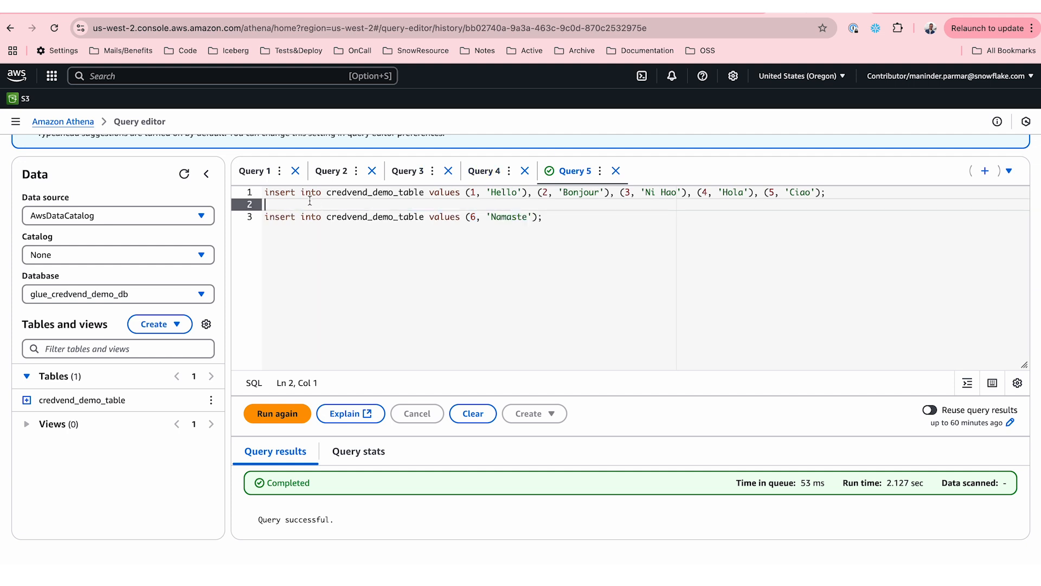
left_click(266, 192, "shift")
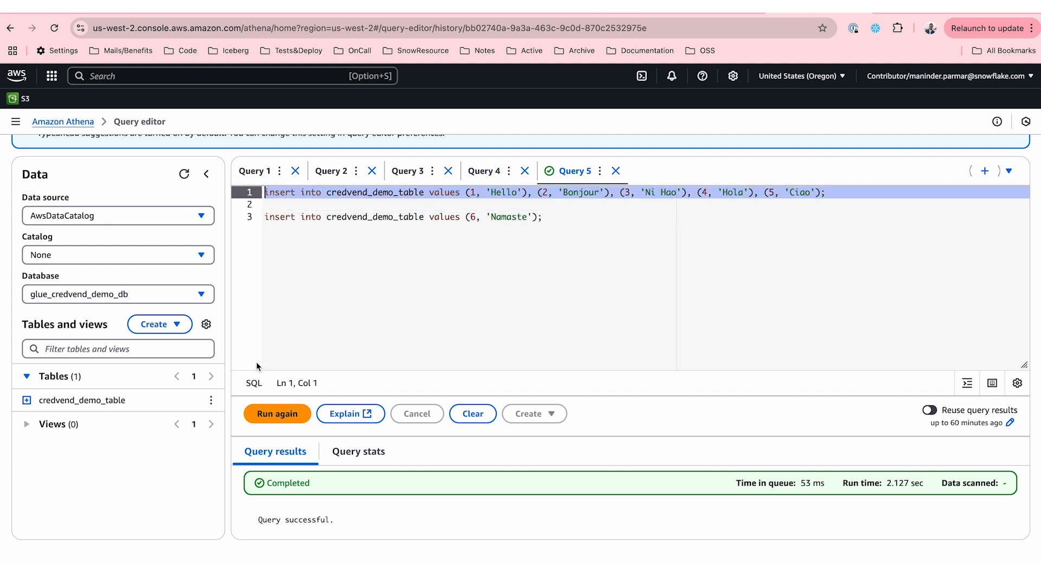
left_click(270, 415)
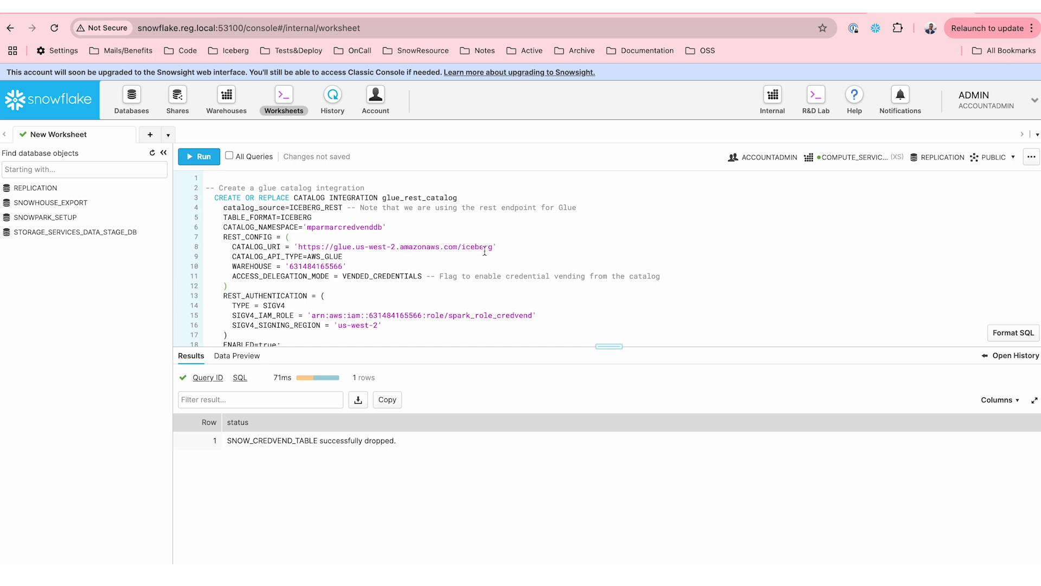
- In the Snowflake worksheet, run the statement that creates the glue_rest_catalog integration with the Glue Iceberg REST endpoint and vended credentials
left_click(503, 247)
left_click_drag(504, 248, 298, 247)
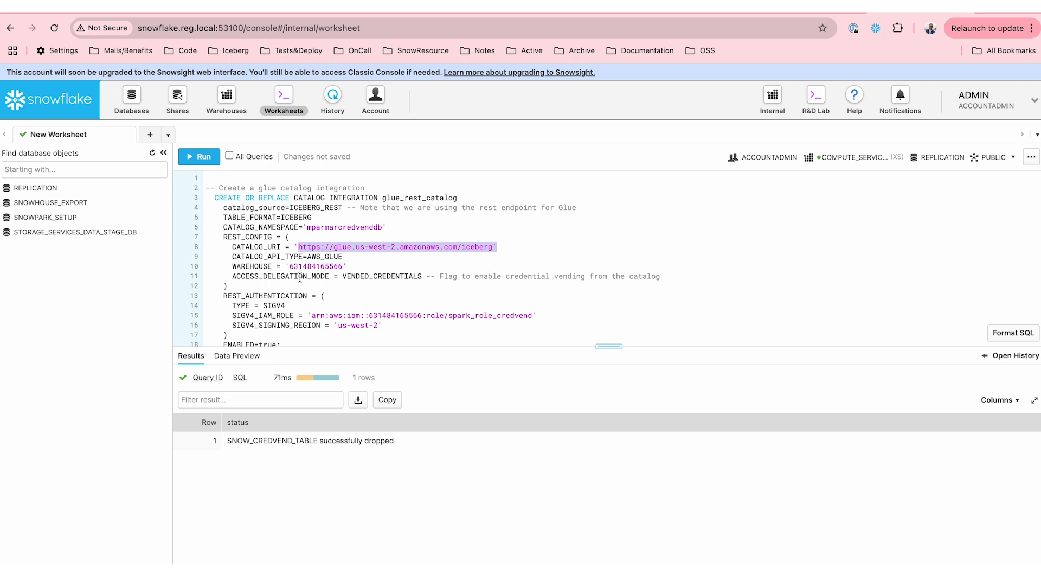
left_click(360, 276)
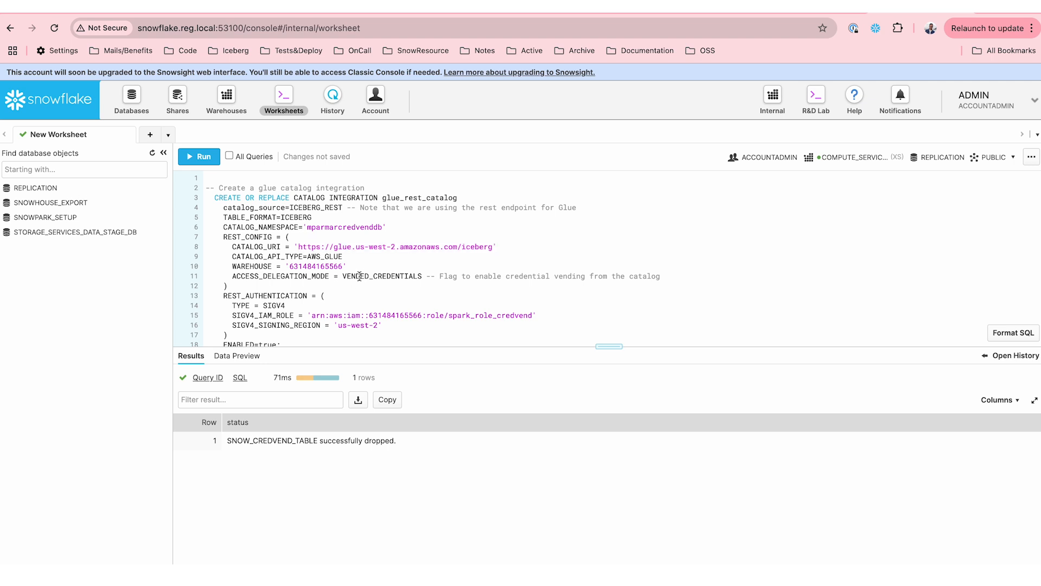
key("ctrl+Return")
- Verify the Glue connection by running SYSTEM$LIST_NAMESPACES_FROM_CATALOG for glue_rest_catalog
scroll(359, 276, "down", 4)
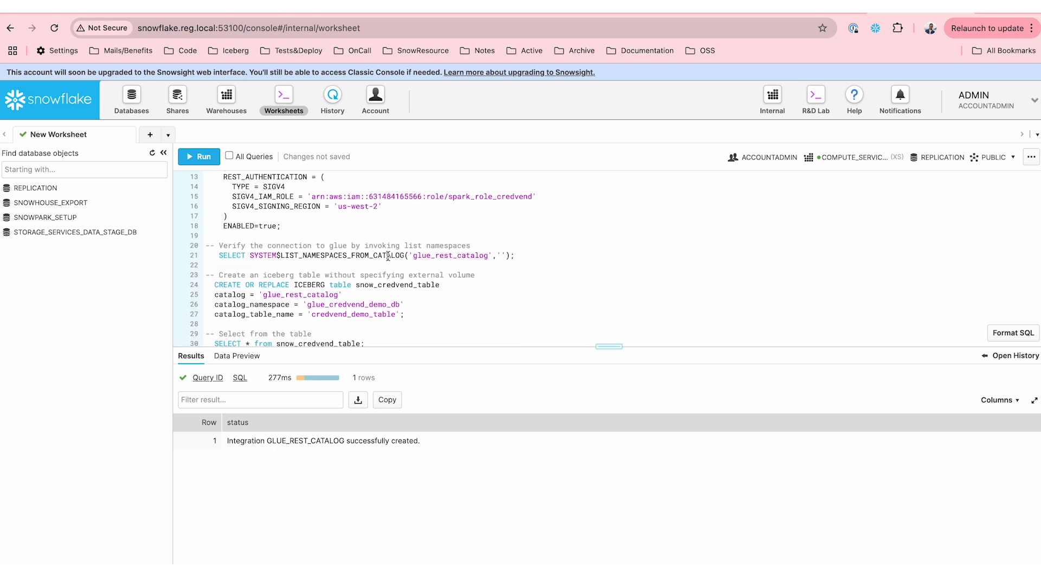
left_click(388, 257)
key("ctrl+Return")
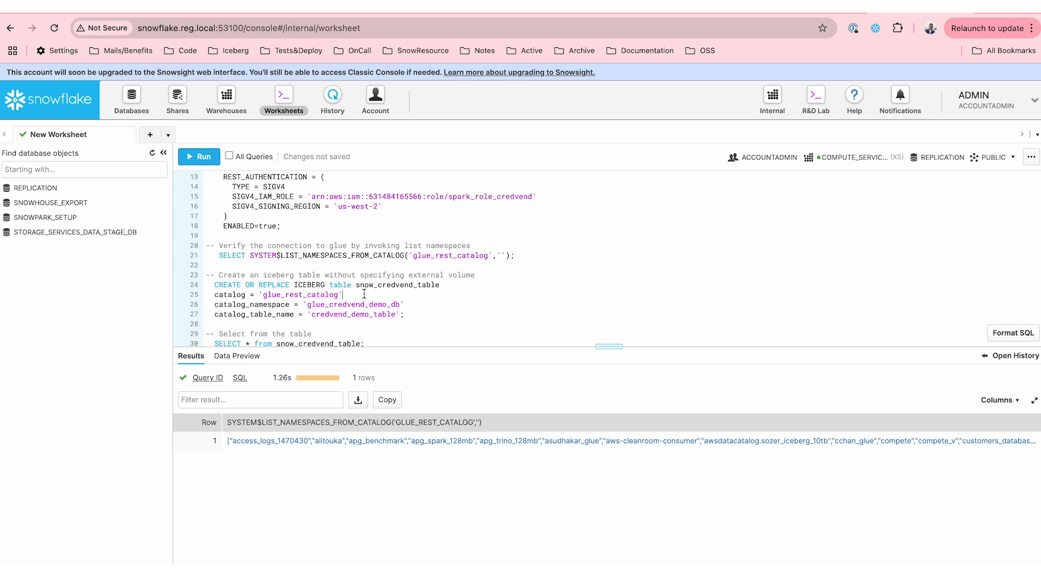
- Create the Iceberg table snow_credvend_table from glue_rest_catalog, using namespace glue_credvend_demo_db and catalog table credvend_demo_table
left_click_drag(326, 315, 379, 317)
left_click(402, 293)
key("ctrl+Return")
- Query all rows of snow_credvend_table with the first SELECT statement
scroll(402, 308, "down", 1)
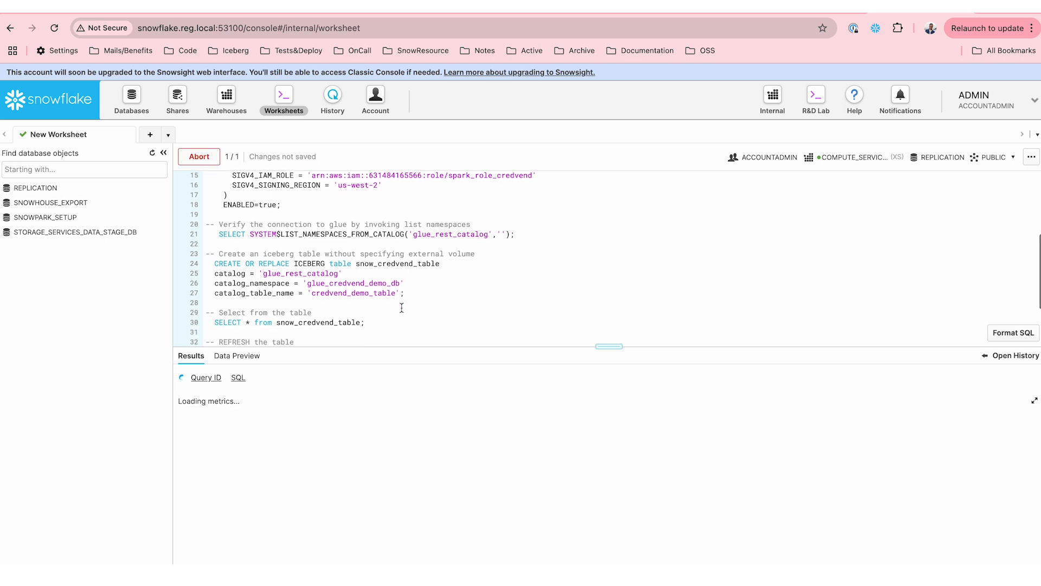
scroll(402, 307, "down", 2)
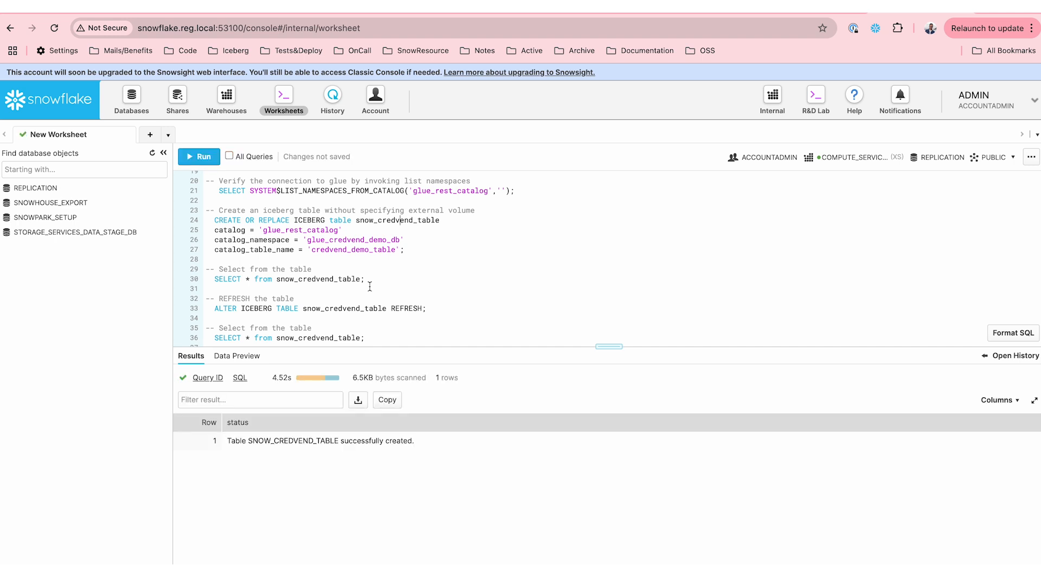
left_click(370, 279)
key("ctrl+Return")
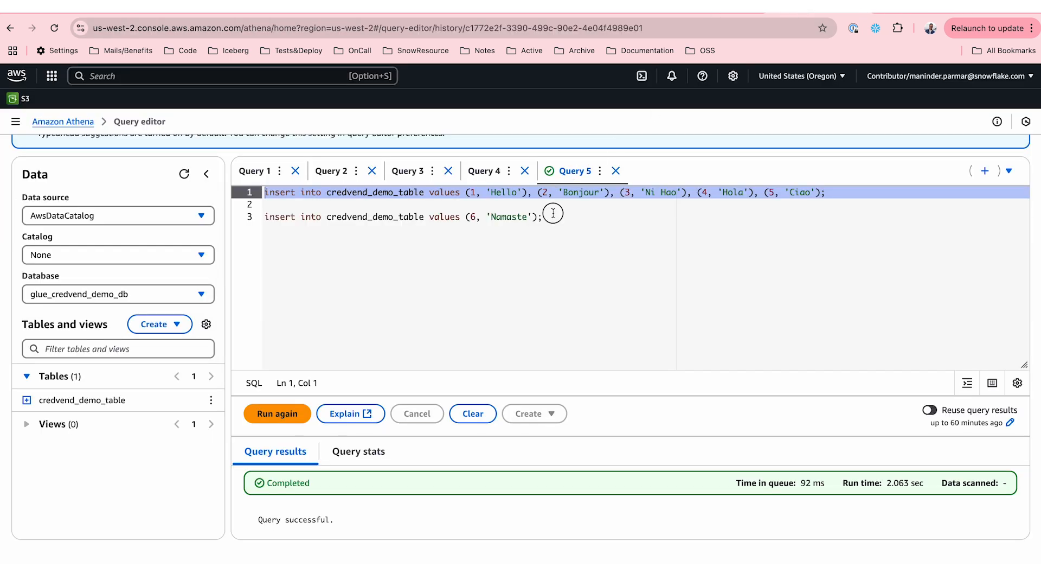
- In the Athena query editor, run only the statement that inserts the row (6, 'Namaste') into credvend_demo_table
left_click(549, 216)
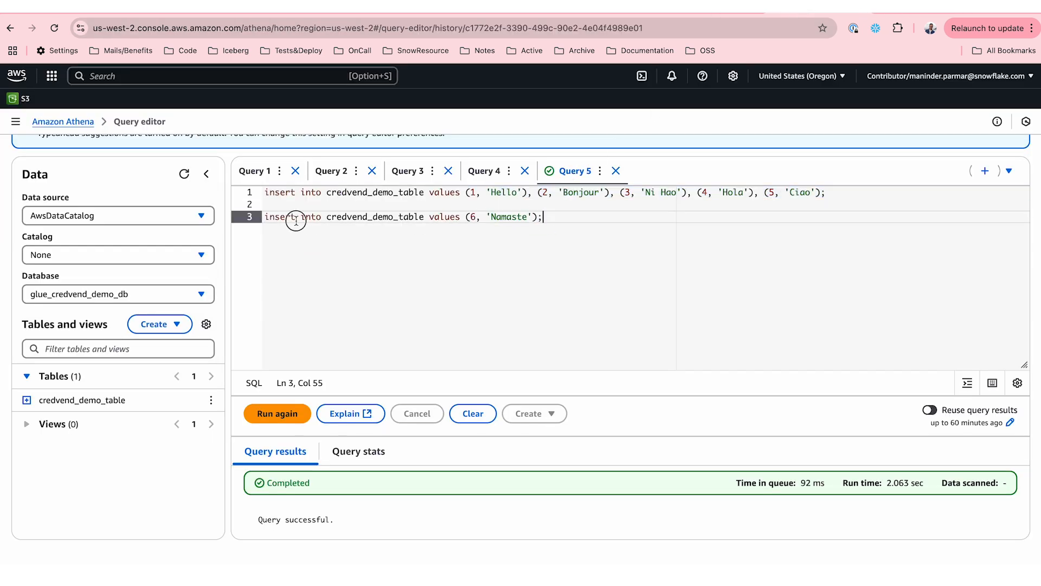
triple_click(296, 219)
key("super+Return")
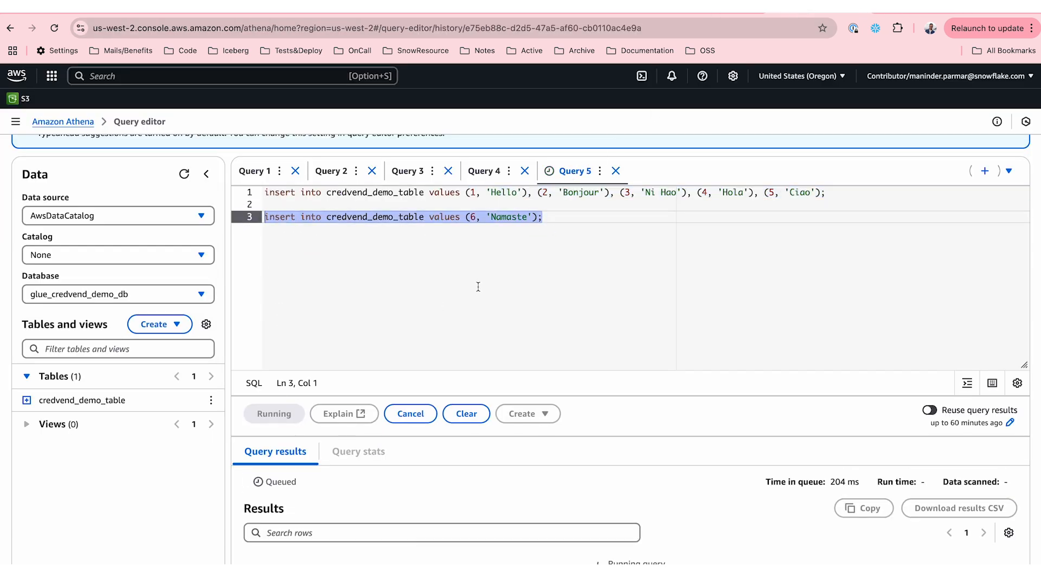
- Switch back to the Snowflake worksheet, refresh the Iceberg table snow_credvend_table and query all of its rows again
left_click(912, 12)
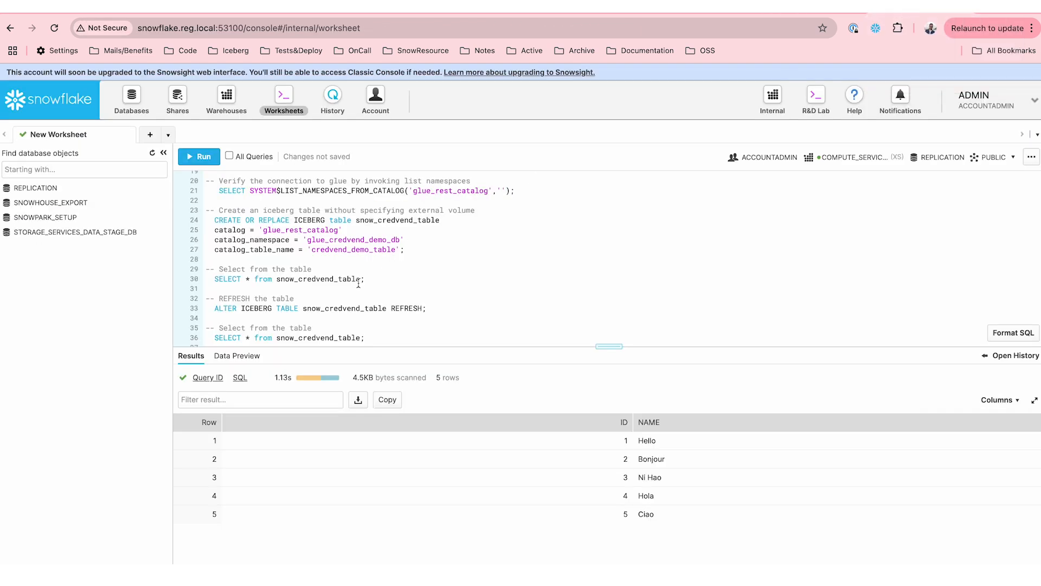
left_click(351, 303)
key("super+Return")
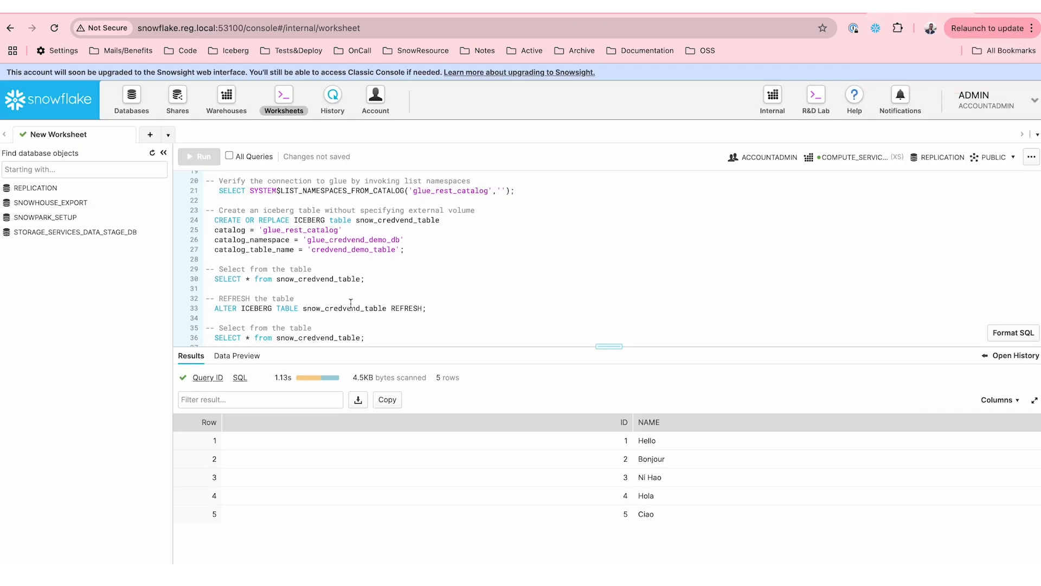
left_click(360, 339)
key("super+Return")
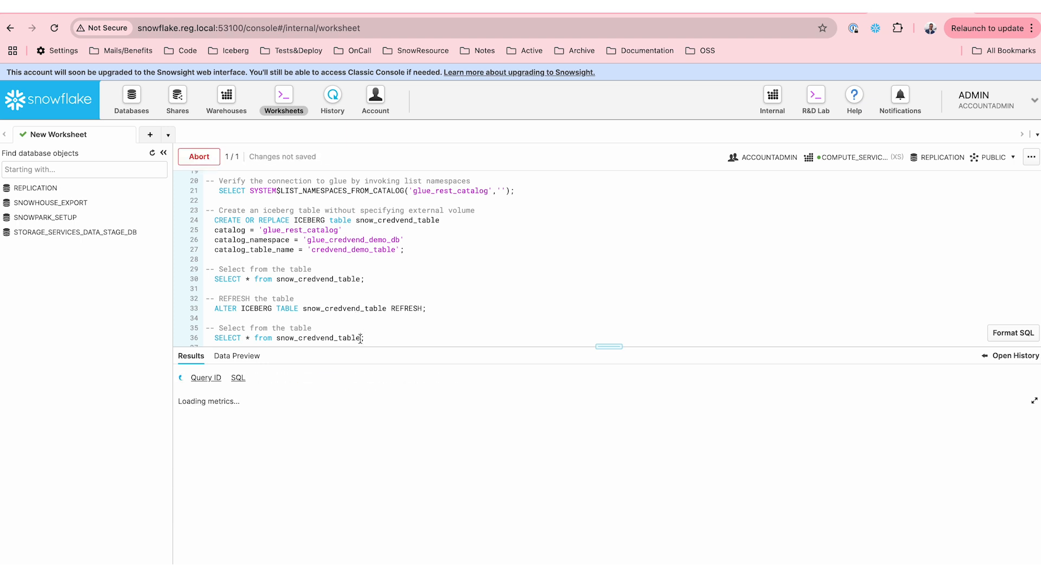